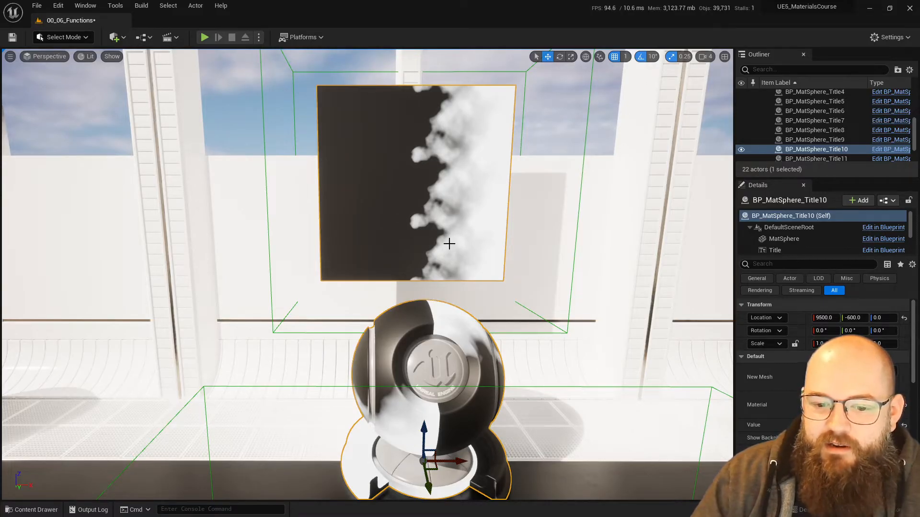
- Move the AddWSNoiseToGradient display actor to X 9520 and Z -3 in the level
key("s")
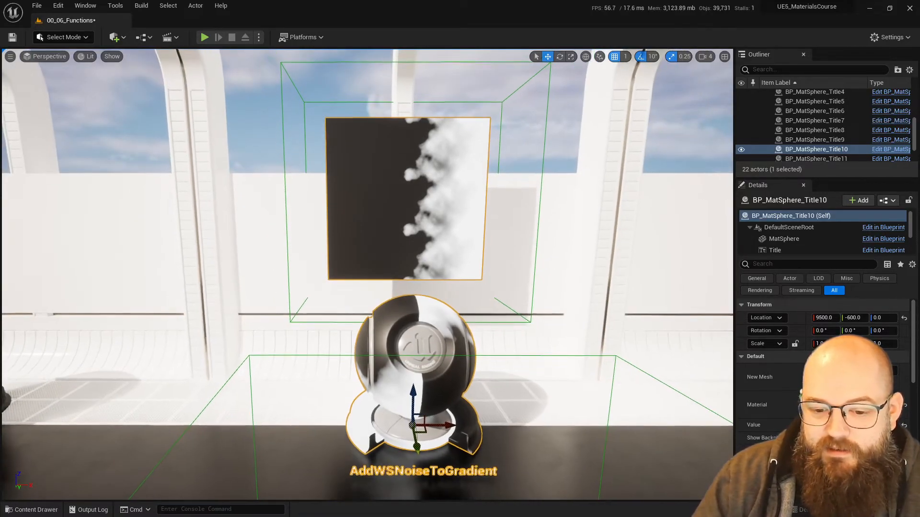
mouse_move(440, 424)
left_mouse_down()
mouse_move(468, 419)
mouse_move(377, 418)
mouse_move(466, 416)
mouse_move(445, 415)
mouse_move(421, 358)
mouse_move(422, 285)
mouse_move(423, 417)
mouse_move(433, 395)
mouse_move(460, 426)
mouse_move(376, 427)
mouse_move(468, 425)
mouse_move(446, 420)
mouse_move(455, 420)
left_mouse_up()
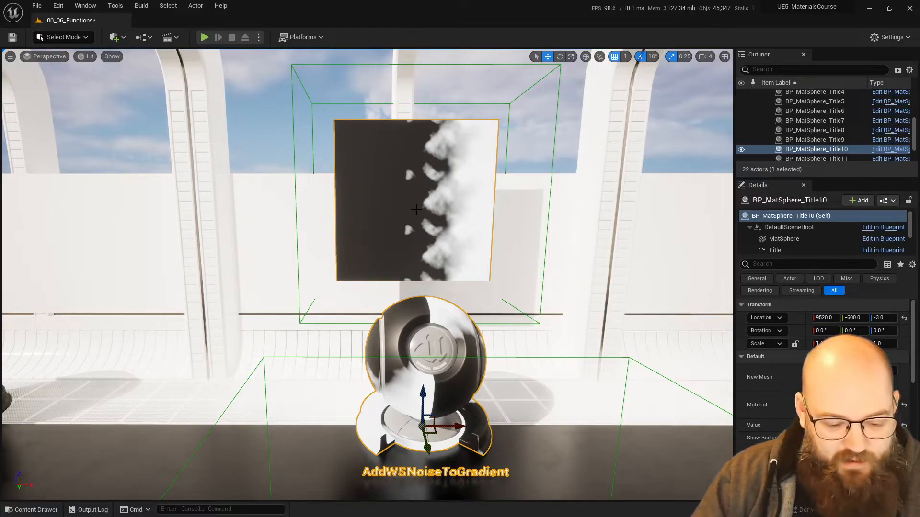
- Inspect the noise plane's geometry in wireframe view and return the viewport to lit view
key("alt+2")
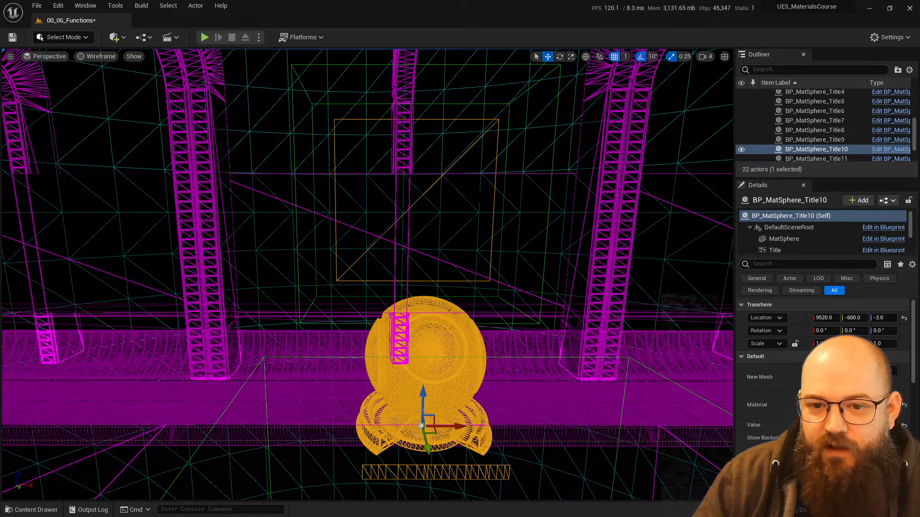
key("alt+4")
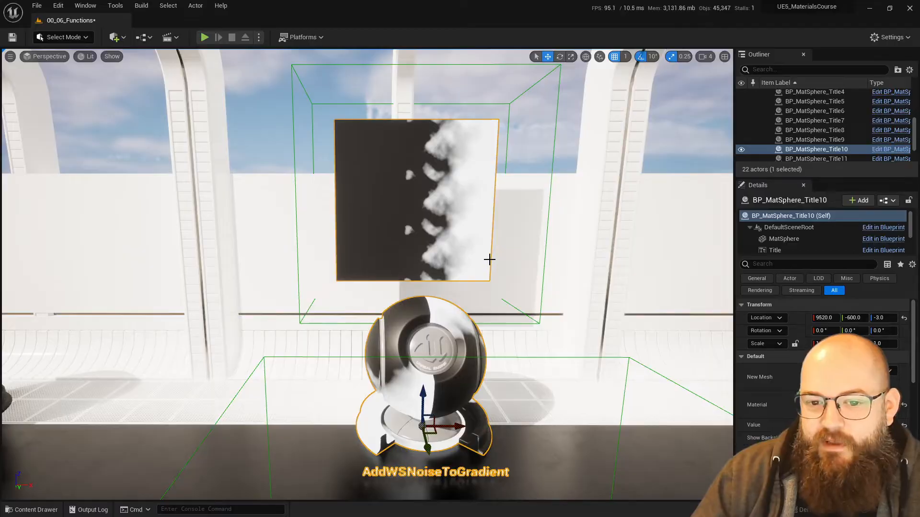
mouse_move(433, 230)
right_mouse_down()
mouse_move(450, 214)
mouse_move(442, 224)
right_mouse_up()
mouse_move(402, 256)
right_mouse_down()
mouse_move(376, 268)
mouse_move(384, 280)
mouse_move(402, 250)
right_mouse_up()
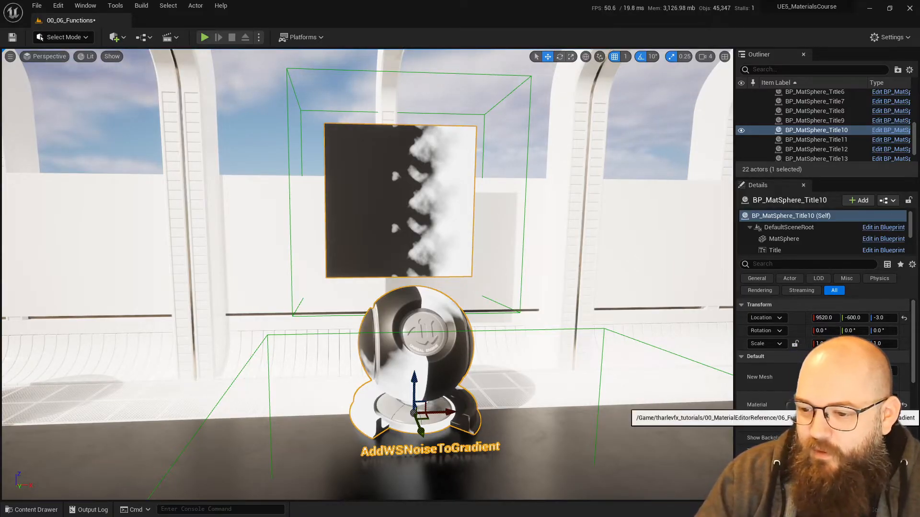
- Open the selected actor's AddWSNoiseToGradient material and switch its preview mesh to a plane
double_click(825, 405)
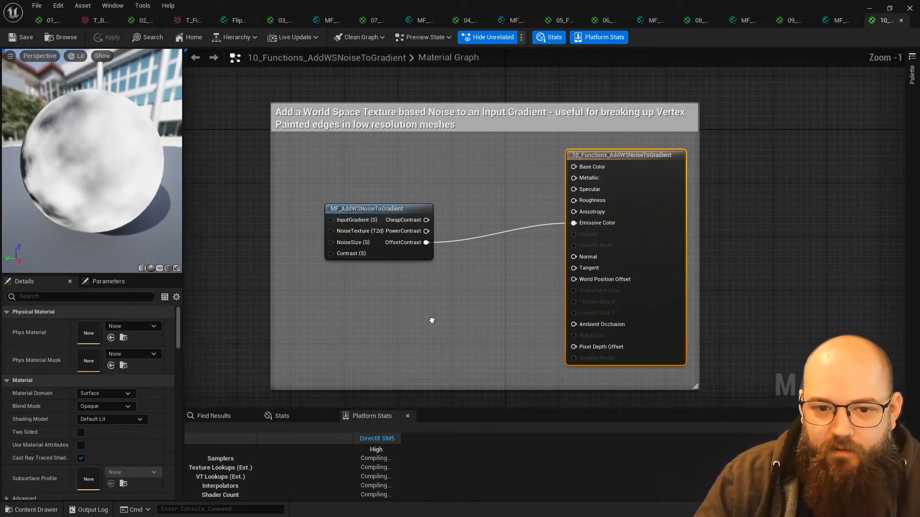
left_click(424, 216)
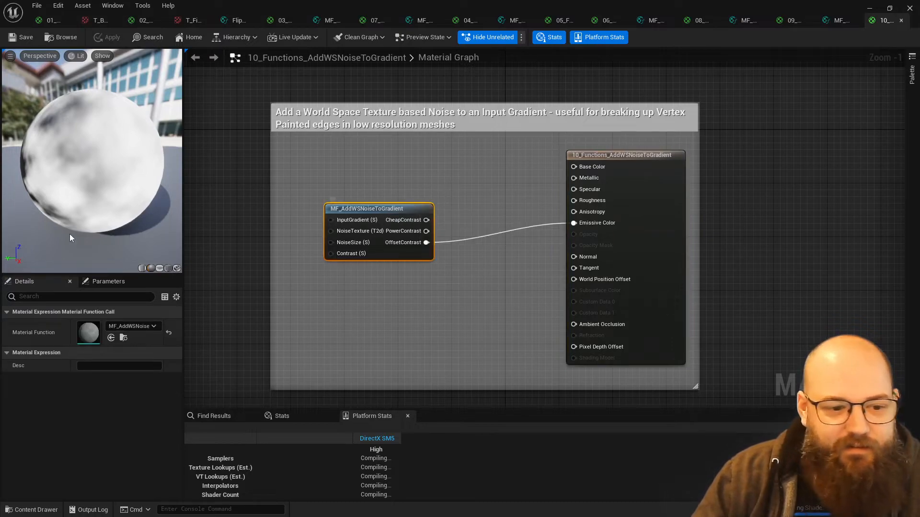
left_click(160, 268)
left_click_drag(94, 178, 93, 177)
scroll(93, 177, "up", 3)
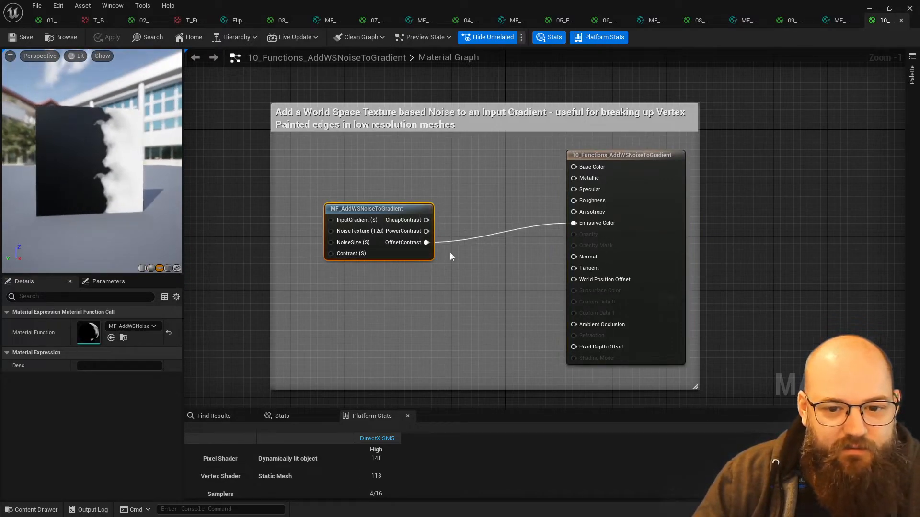
- Move the MF_AddWSNoiseToGradient node up and closer to the material output node
right_click_drag(353, 295, 410, 291)
left_click(410, 290)
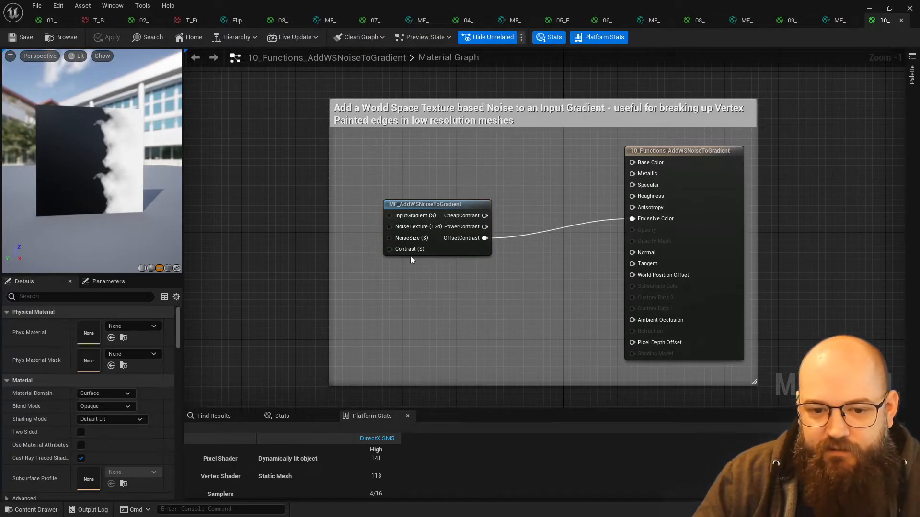
left_click_drag(450, 248, 474, 232)
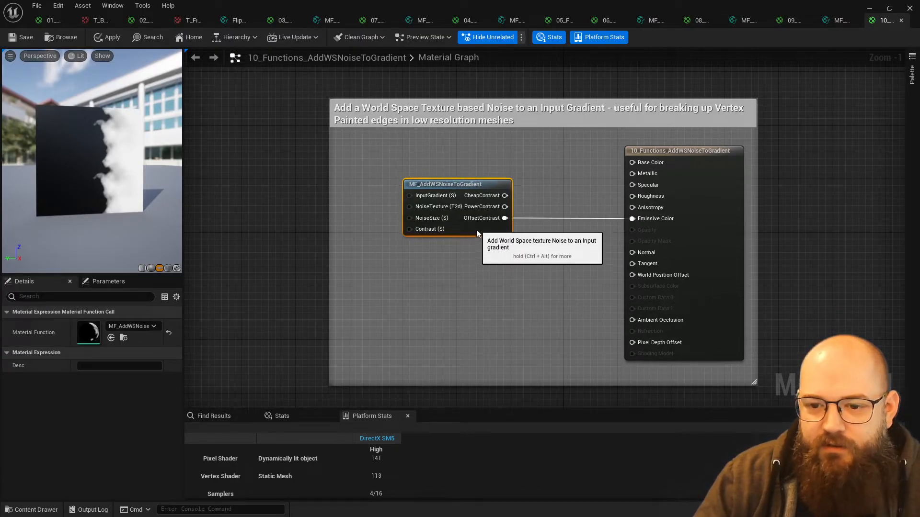
left_click(566, 194)
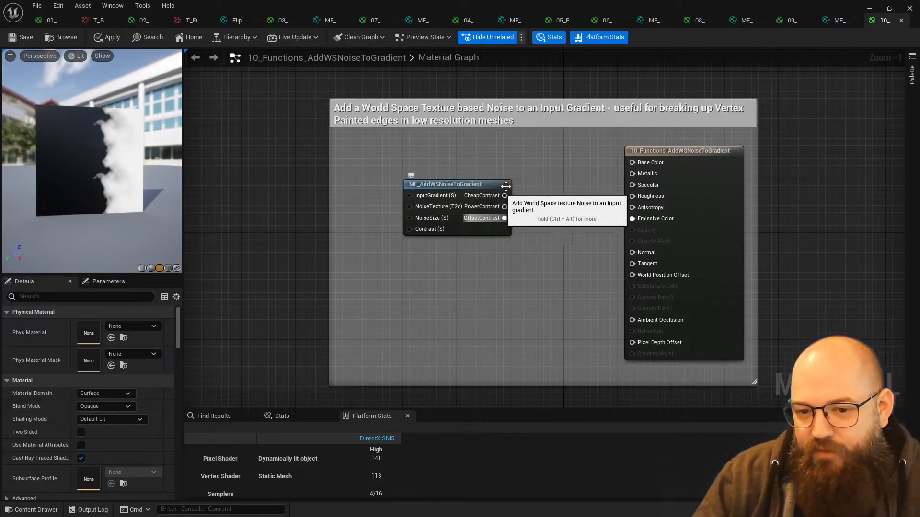
- Compare the function's contrast outputs by wiring CheapContrast, PowerContrast and finally OffsetContrast into Emissive Color
left_click_drag(657, 218, 505, 196)
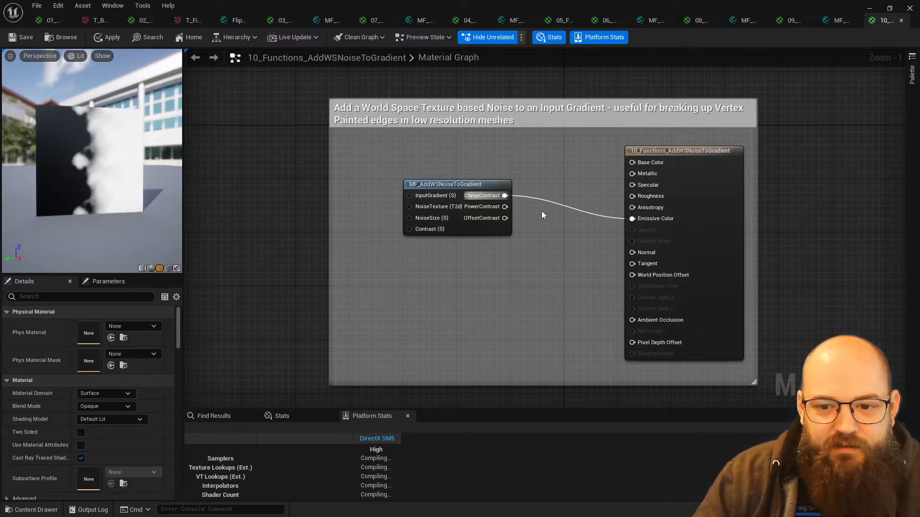
left_click_drag(505, 206, 632, 218)
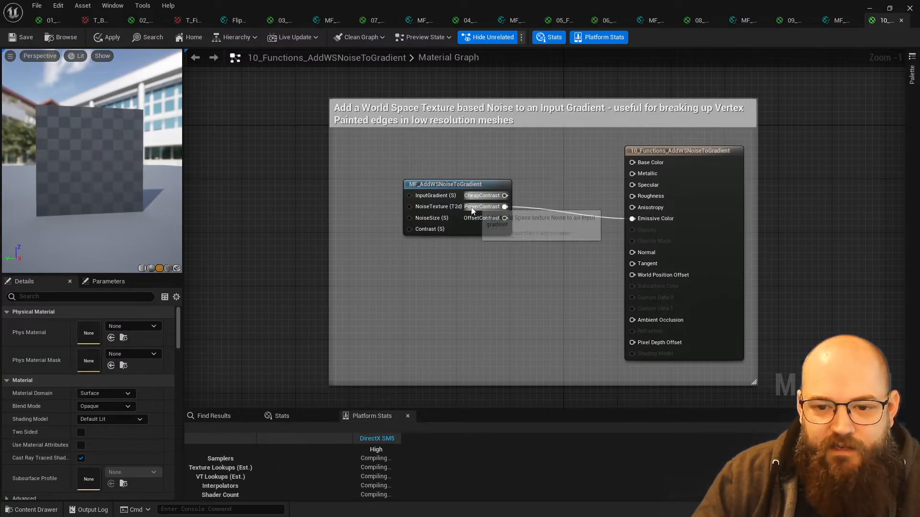
left_click_drag(505, 217, 637, 219)
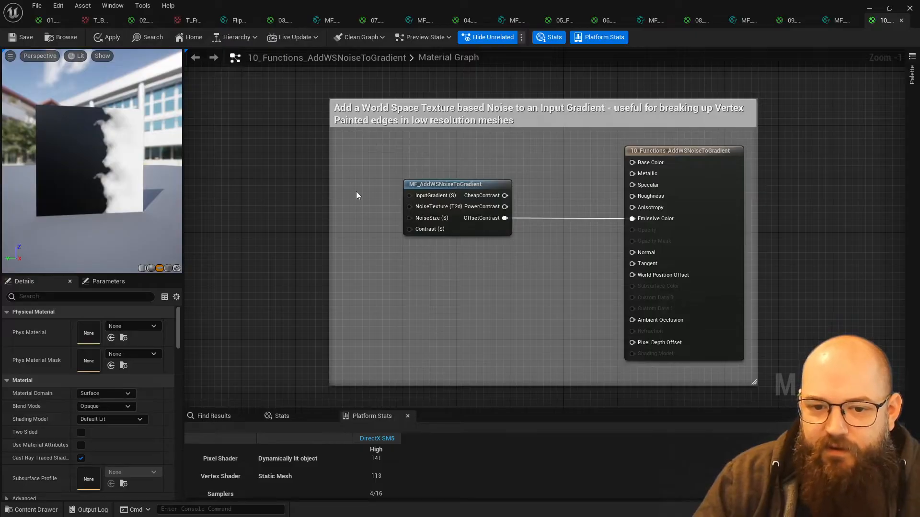
- Add a DiamondGradient node and connect it to the InputGradient input of MF_AddWSNoiseToGradient
scroll(430, 193, "up", 1)
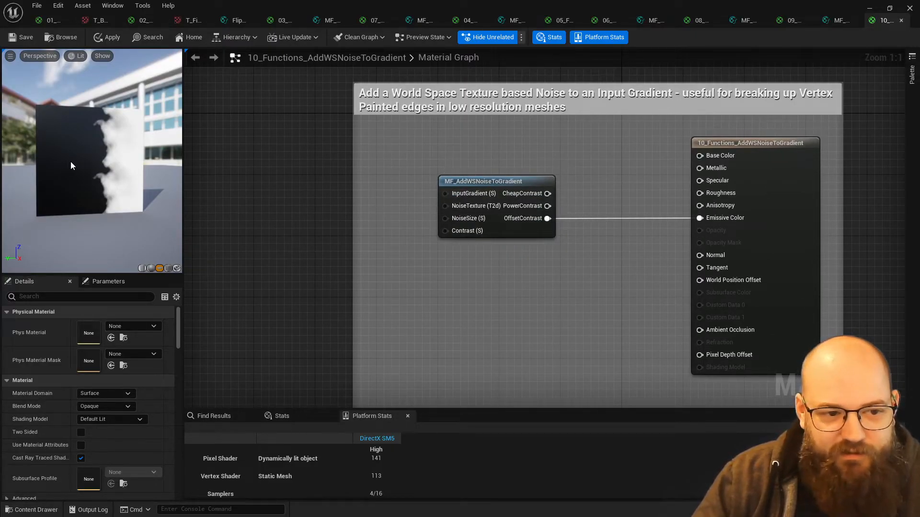
right_click(276, 194)
type("diamond")
key("Return")
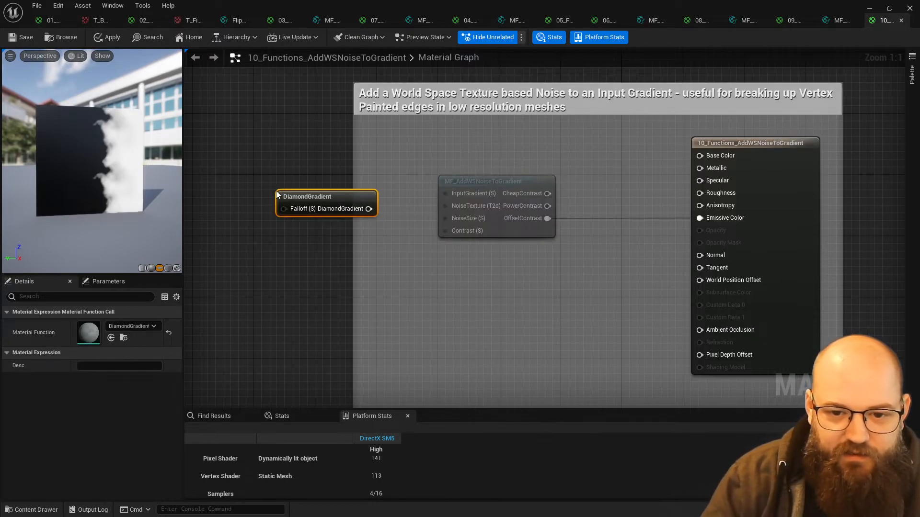
left_click_drag(446, 193, 369, 192)
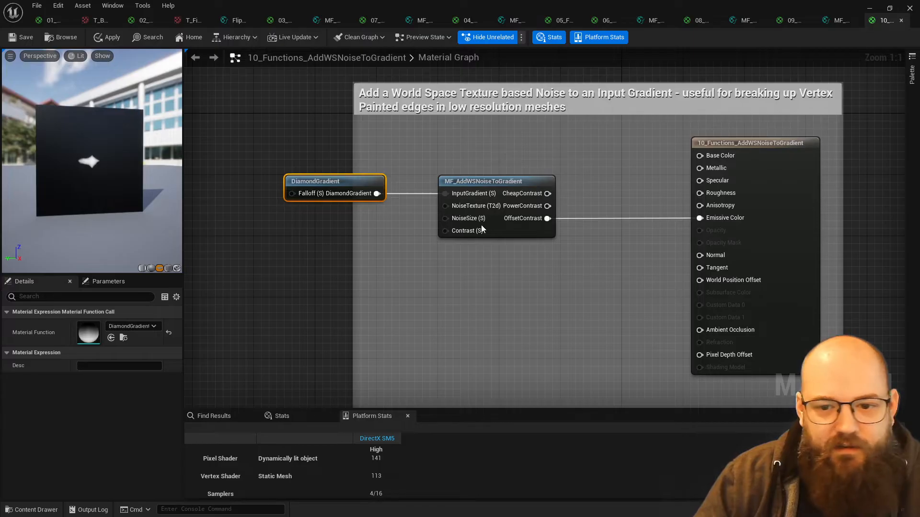
- Add a scalar parameter named Contrast and connect it to the function's Contrast input
left_click(277, 260)
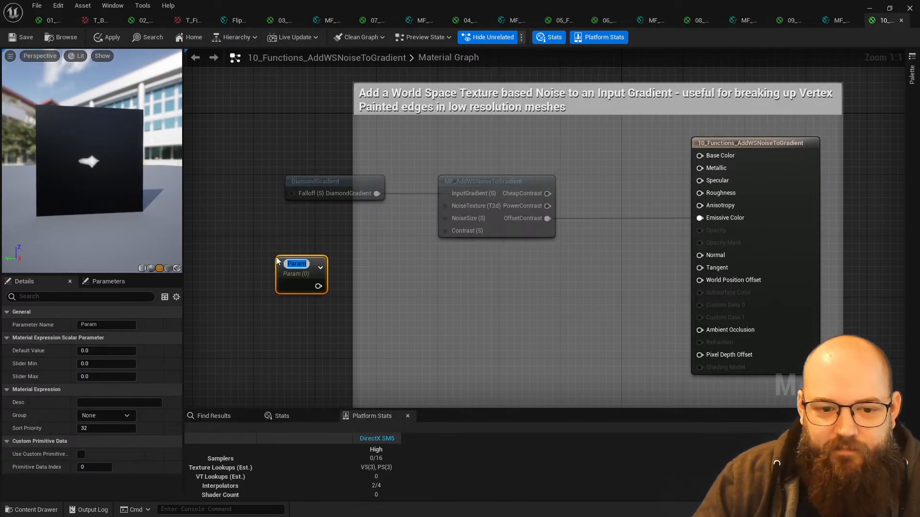
type("Contrast")
key("Return")
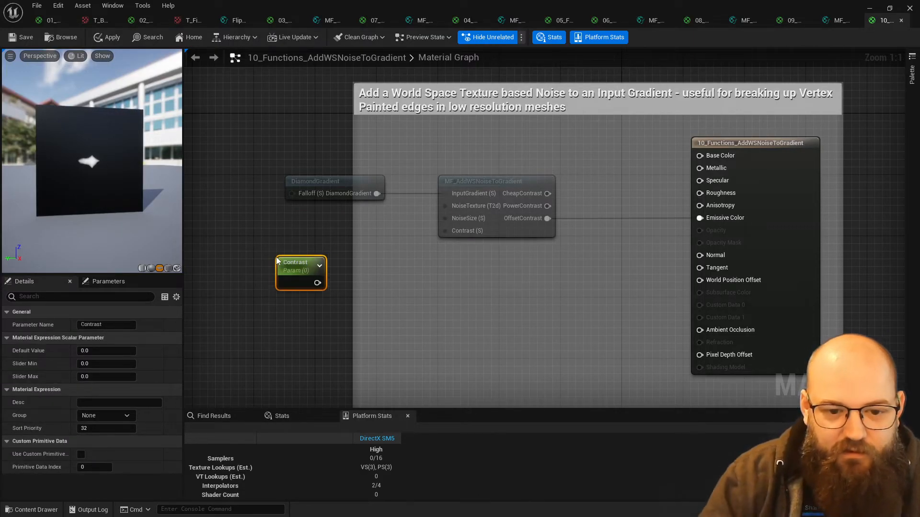
left_click_drag(302, 276, 445, 231)
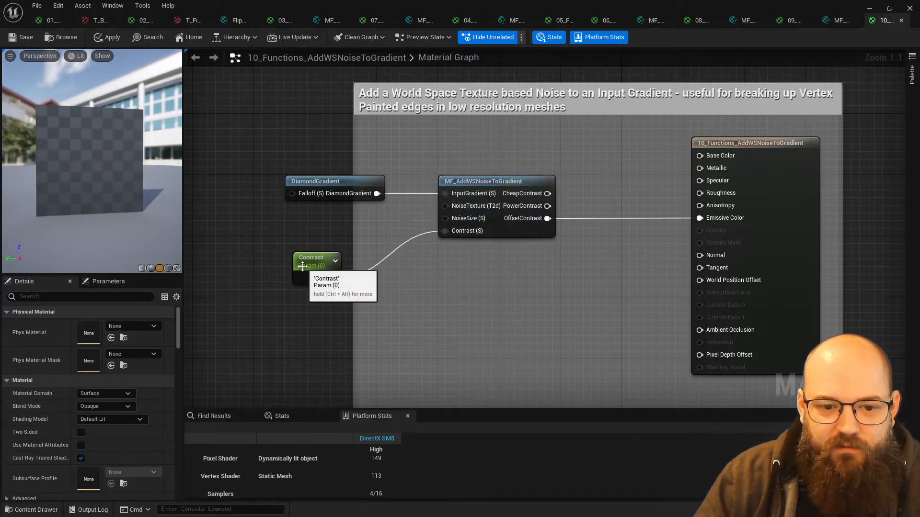
- Test default values of 0.1 and 0.2 for the Contrast parameter and settle on 0.1
left_click_drag(311, 273, 303, 274)
left_click(103, 351)
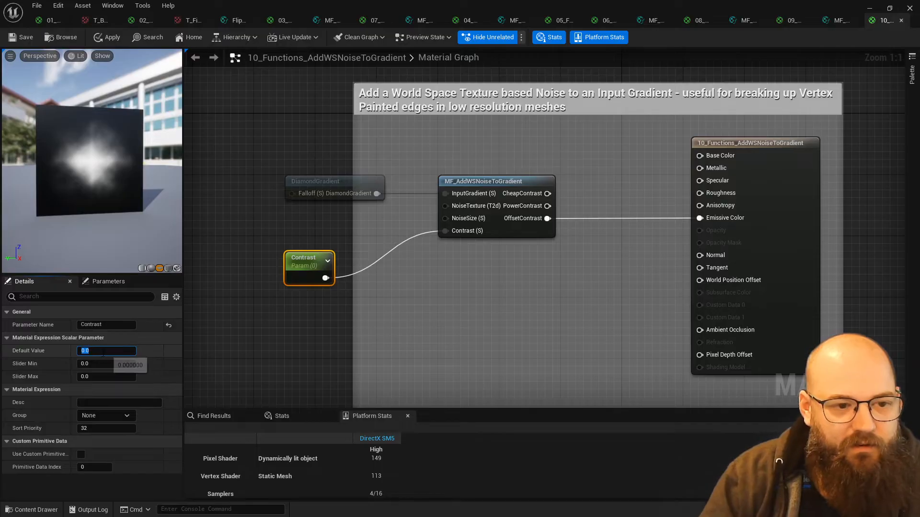
type("0.1")
key("Return")
type(".2")
key("Return")
type(".1")
key("Return")
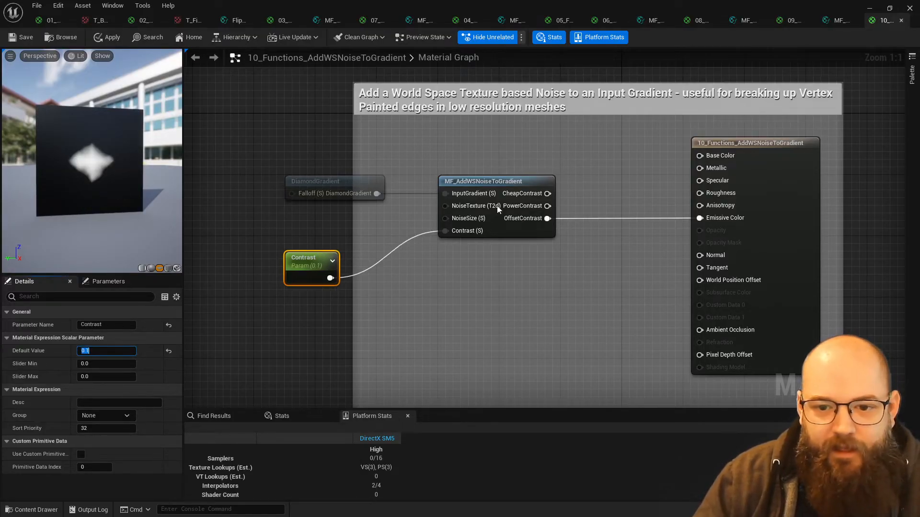
- Move DiamondGradient up to make room and add a scalar parameter connected to the function's NoiseSize input
left_click_drag(332, 182, 332, 137)
left_click(217, 218)
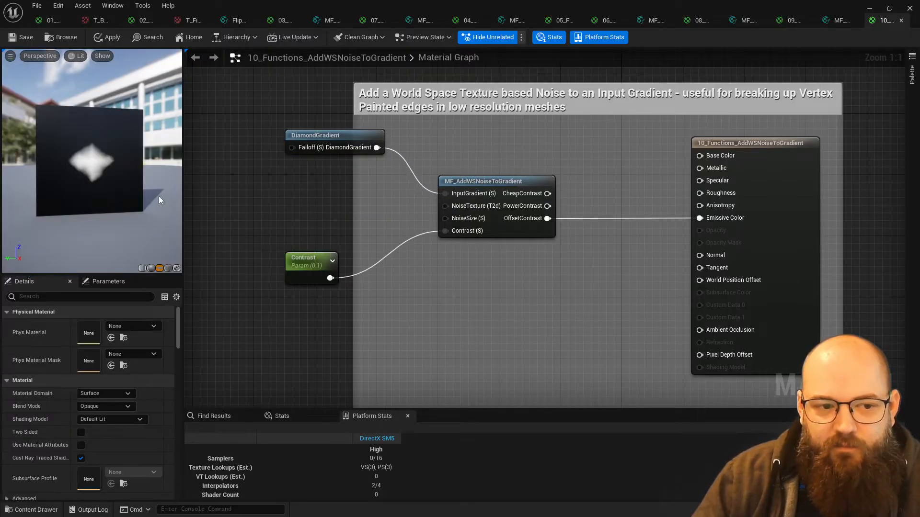
left_click_drag(75, 167, 119, 168)
left_click(283, 191)
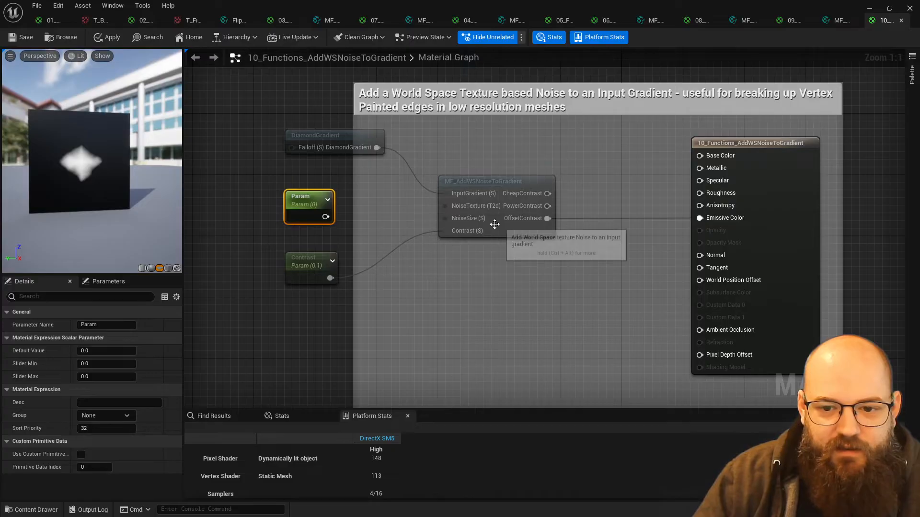
left_click_drag(467, 219, 325, 216)
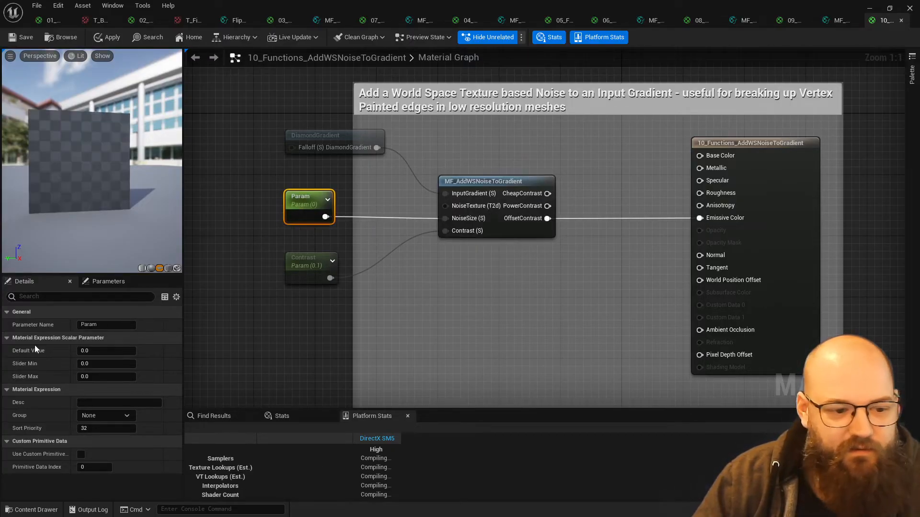
- Rename the new scalar parameter to NoiseSize and set its default value to 128
left_click(110, 326)
type("NoiseSiz")
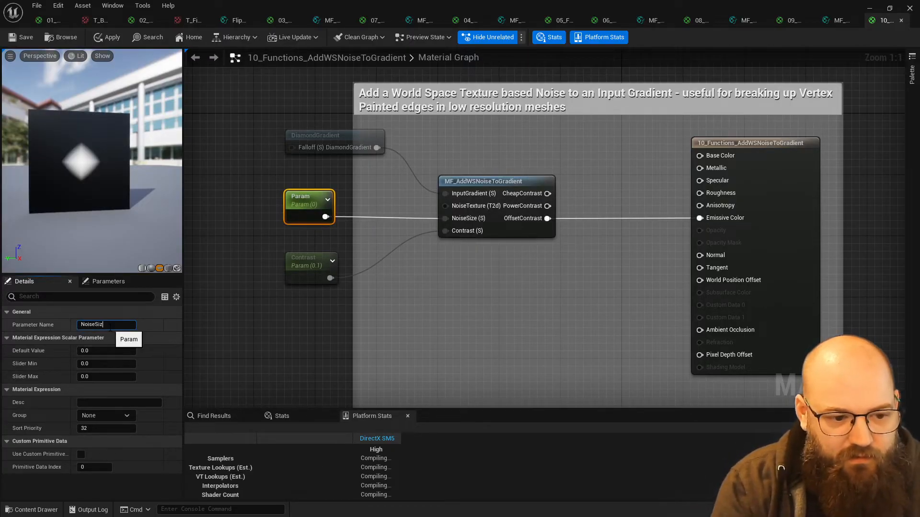
type("e")
key("Return")
left_click(109, 351)
type("12")
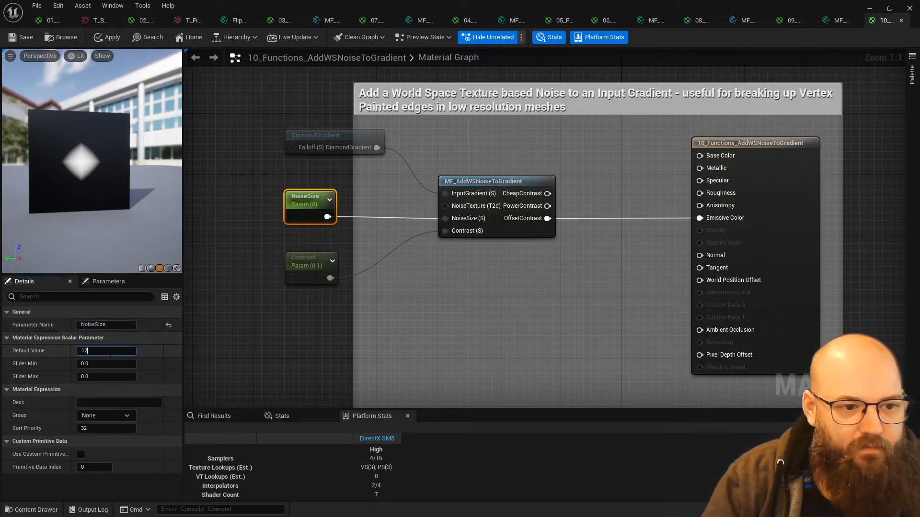
type("8")
key("Return")
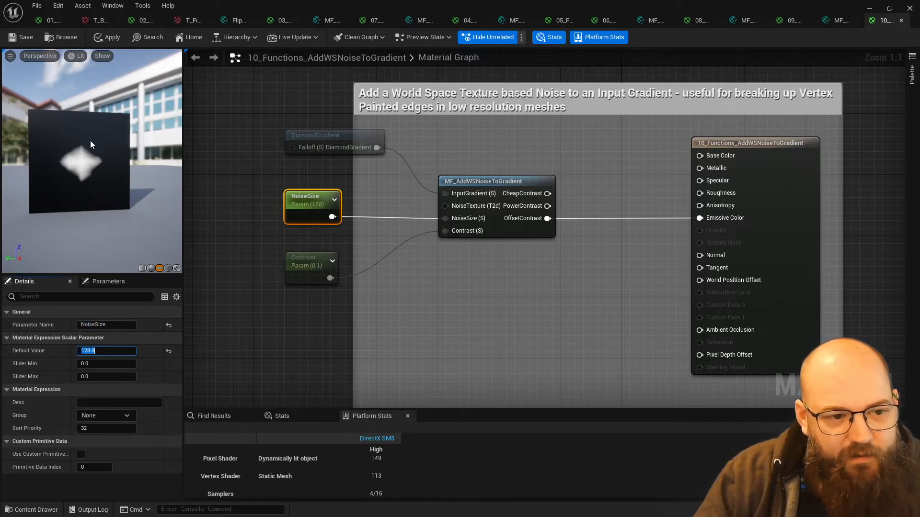
- Compare NoiseSize default values of 64, 32, 16 and 8 on the preview plane, ending at 8
scroll(90, 143, "up", 5)
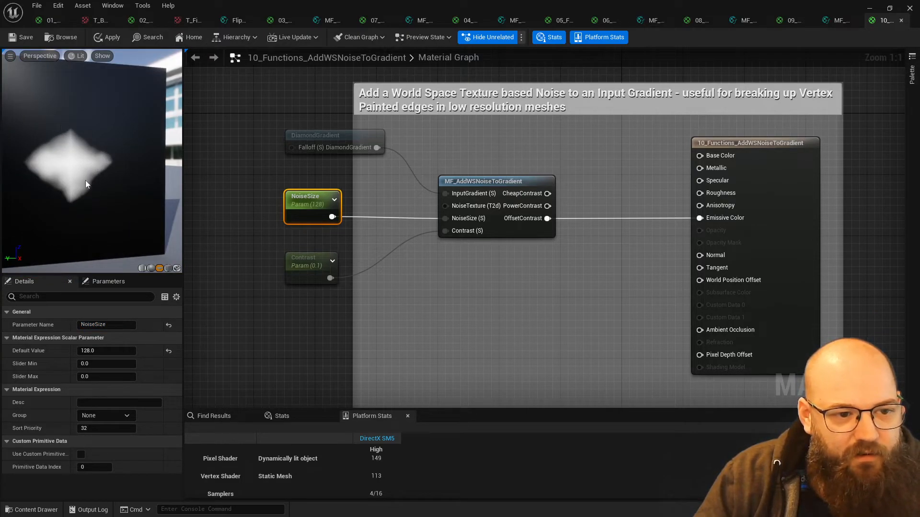
left_click_drag(96, 176, 108, 177)
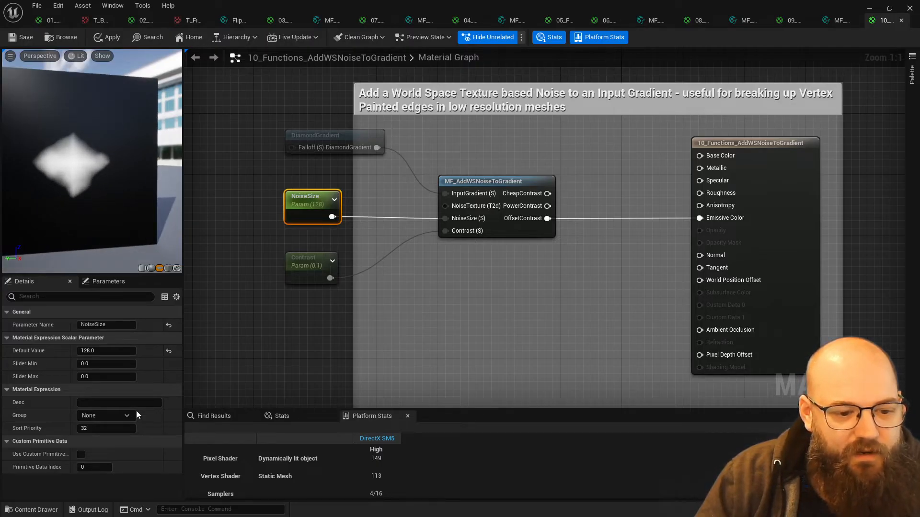
left_click(110, 351)
type("64")
key("Return")
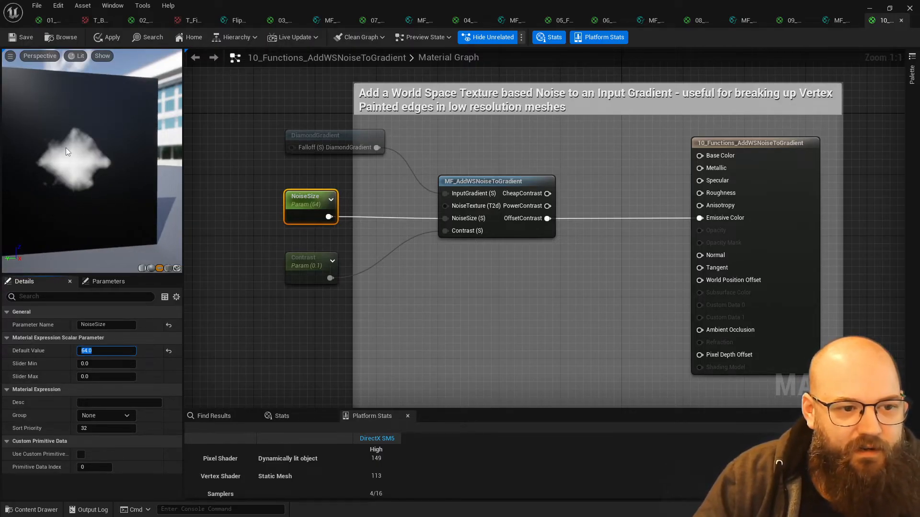
type("32")
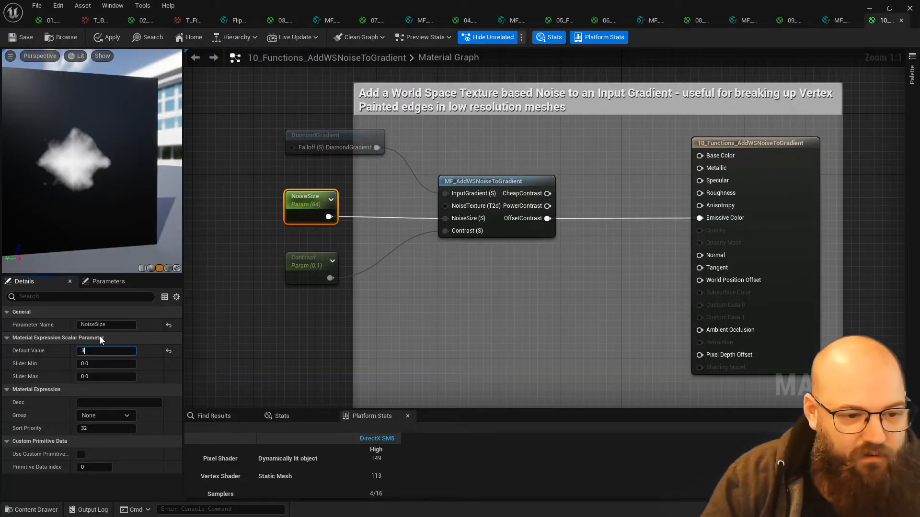
key("Return")
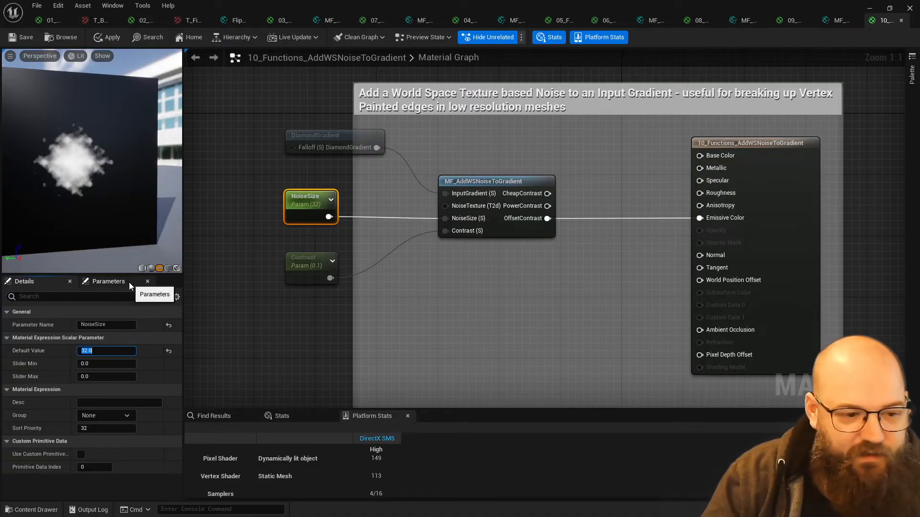
type("16")
key("Return")
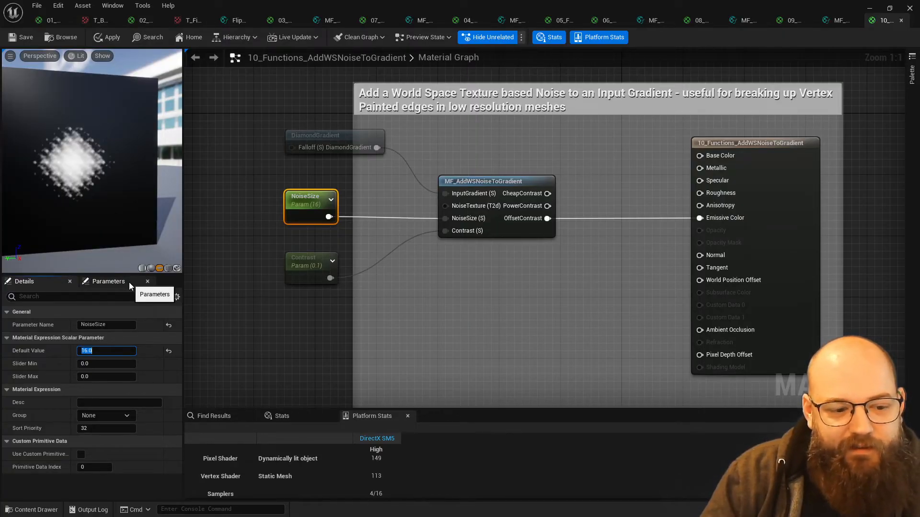
type("8")
key("Return")
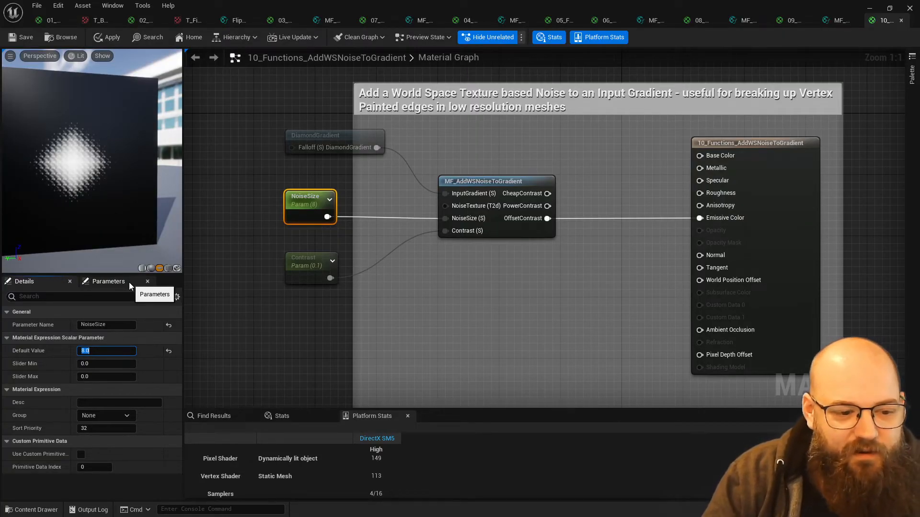
- Compare NoiseSize default values of 64 and 512, settle on 64, and move the node down to just above Contrast
type("64")
key("Return")
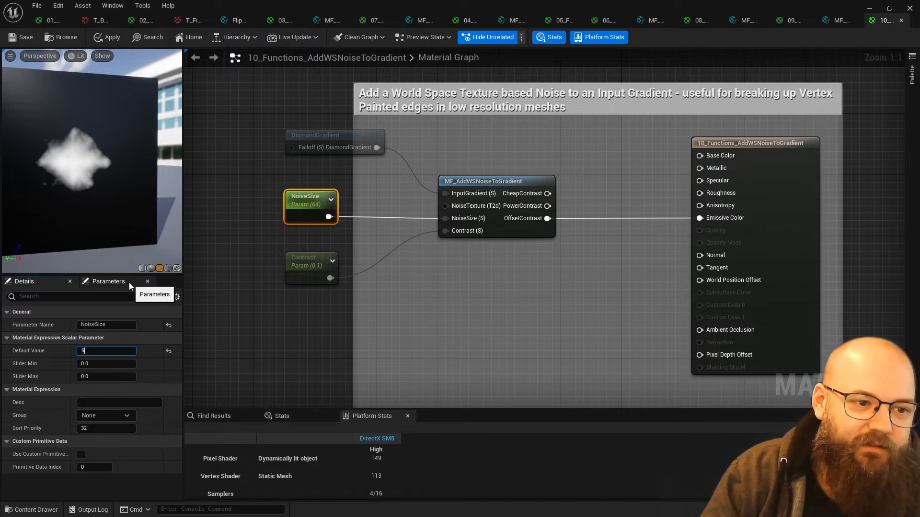
type("512")
key("Return")
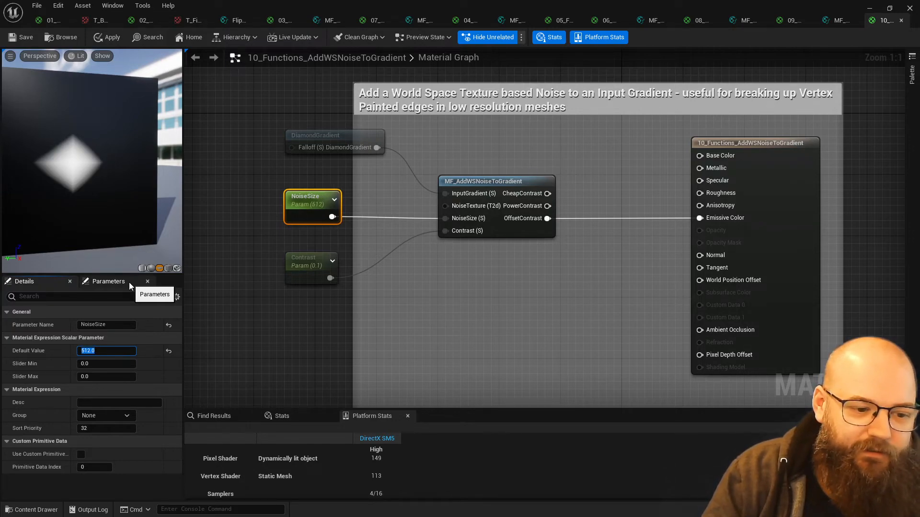
type("64")
key("Return")
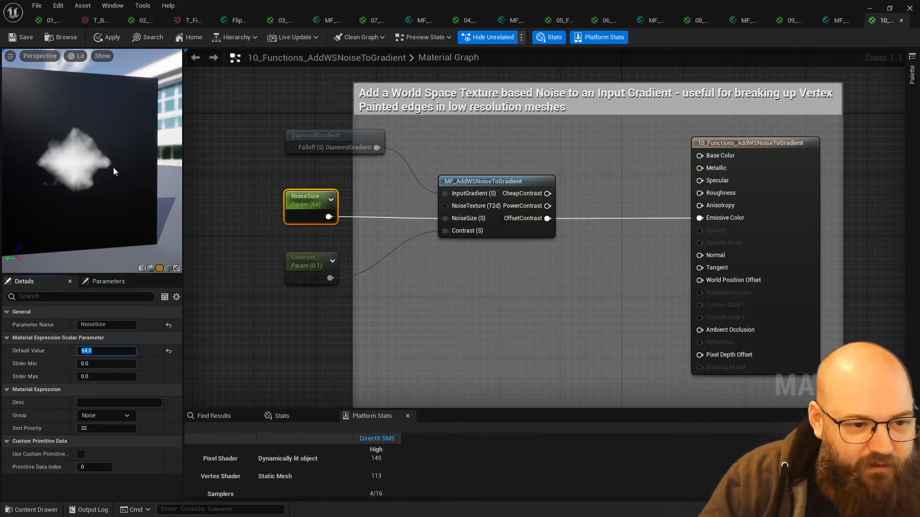
right_click_drag(103, 195, 104, 160)
left_click_drag(104, 194, 110, 191)
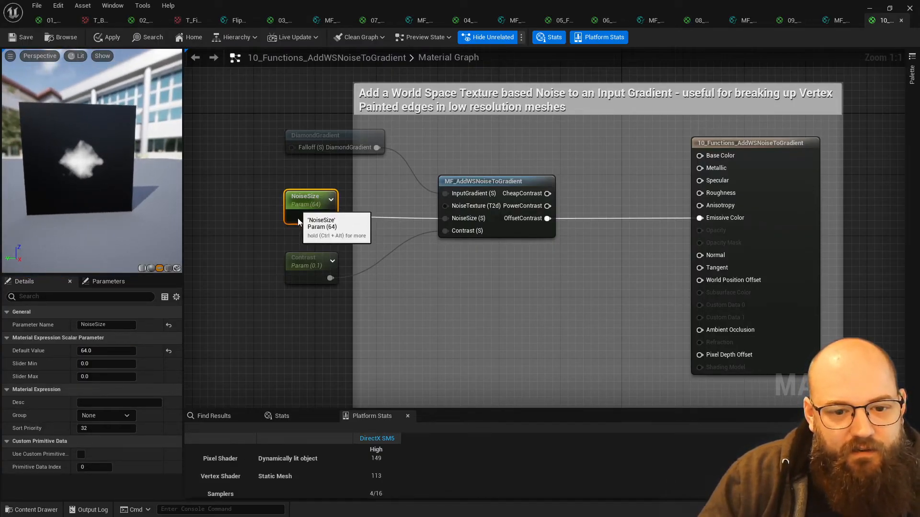
left_click_drag(294, 212, 295, 233)
left_click(298, 174)
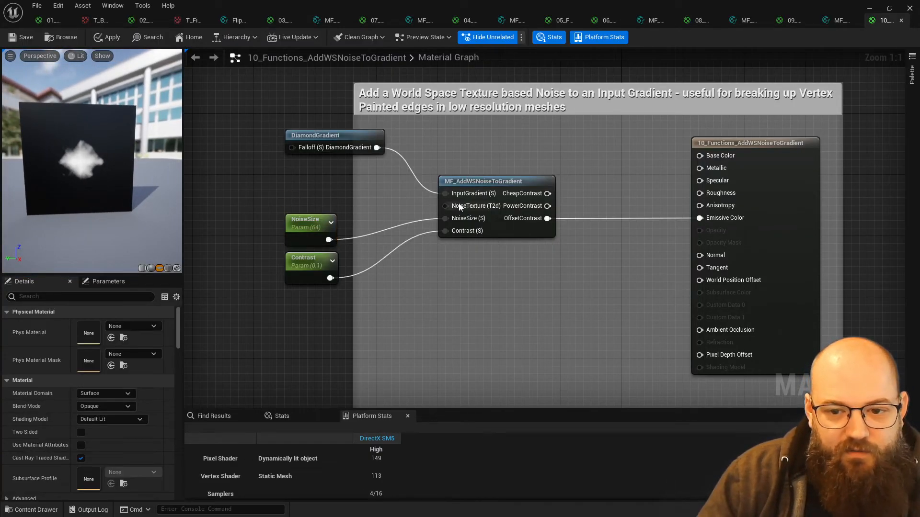
- Open the MF_AddWSNoiseToGradient function, inspect its T_Default_Noise texture, and return to the 10_Functions_AddWSNoiseToGradient material
left_click(479, 182)
double_click(526, 185)
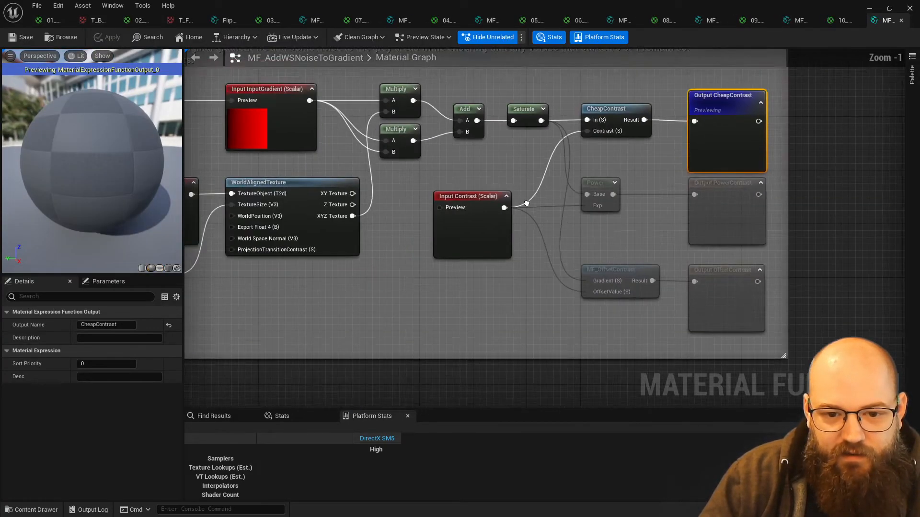
left_click(256, 244)
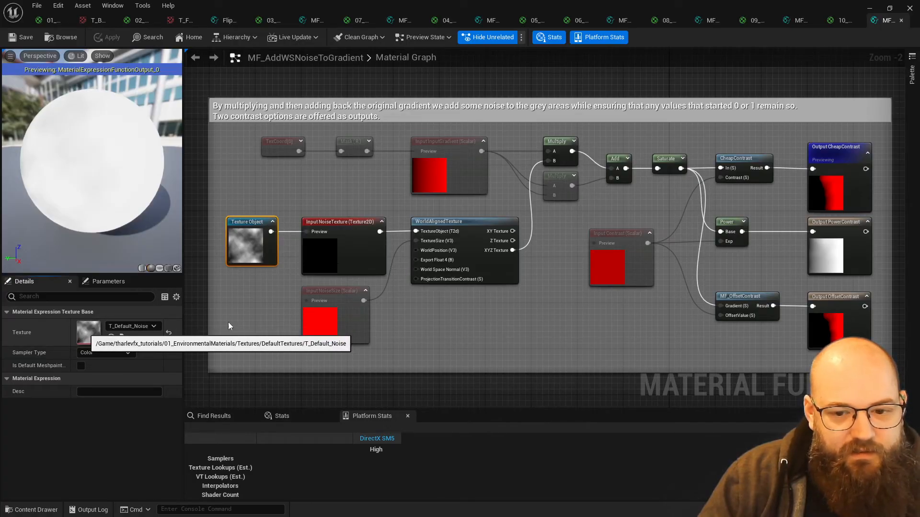
double_click(140, 328)
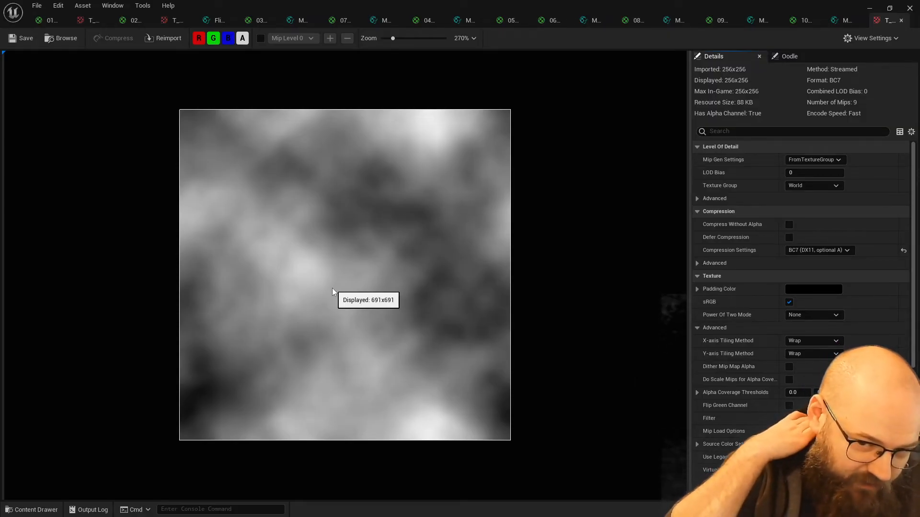
left_click(828, 20)
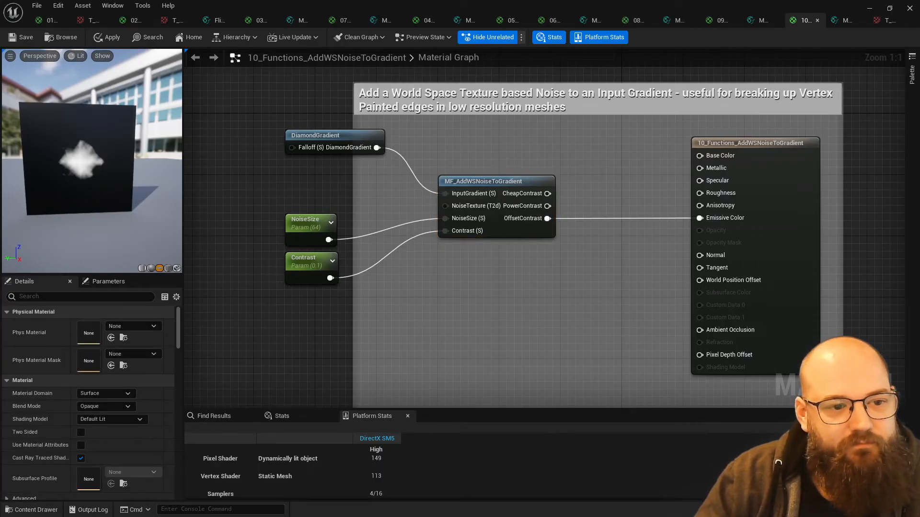
- Connect the function's PowerContrast output to Emissive Color and set the Contrast parameter's default value to 0.5
left_click_drag(91, 163, 99, 163)
left_click_drag(547, 206, 728, 218)
left_click(321, 258)
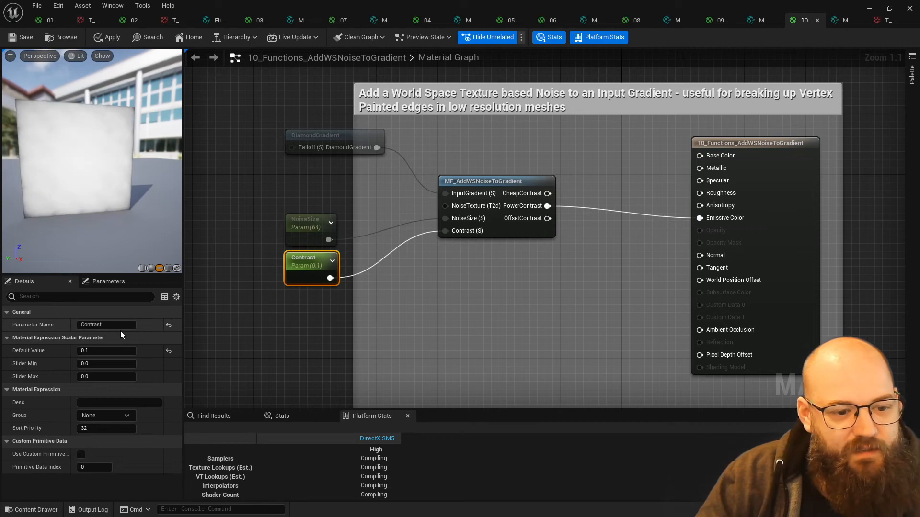
left_click(105, 351)
type("0.5")
key("Return")
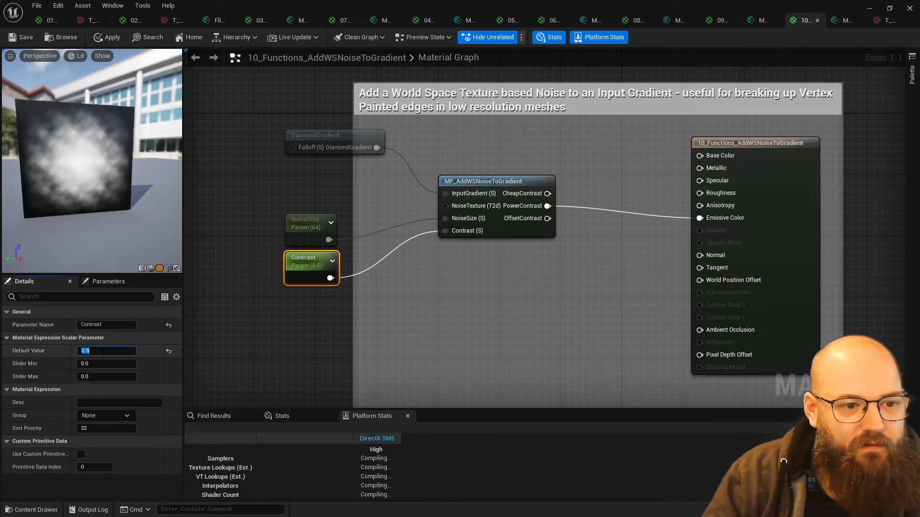
- Test Contrast default values of 8 and 2 with the PowerContrast output, ending at 2, and examine the preview plane
type("8")
key("Return")
type("2")
key("Return")
scroll(91, 192, "up", 4)
left_click_drag(91, 191, 95, 163)
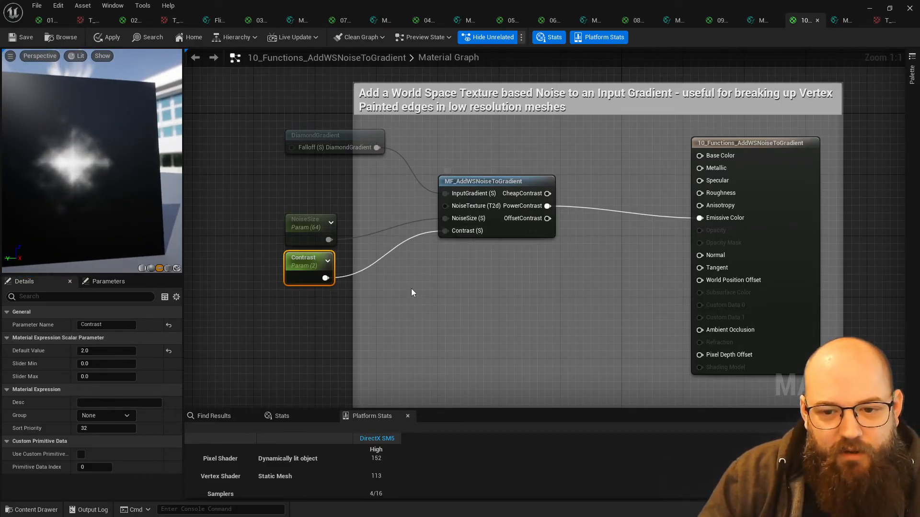
right_click_drag(411, 292, 472, 280)
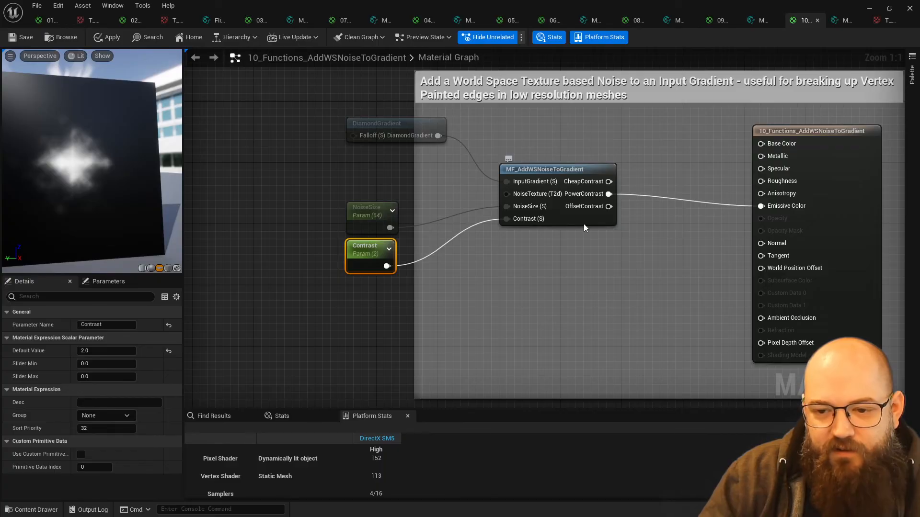
left_click_drag(44, 139, 163, 192)
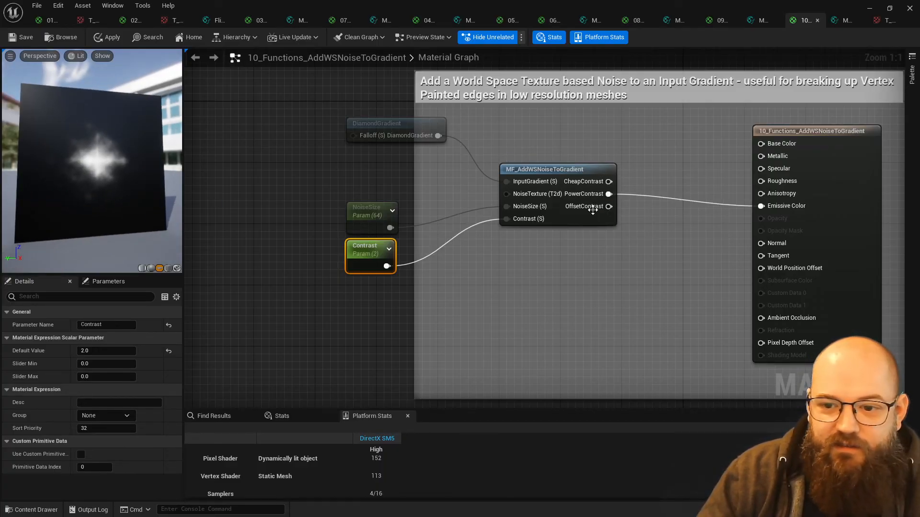
- Connect the CheapContrast output to Emissive Color and compare Contrast default values of 0, 1, 0.5 and 0.1, ending at 0.1
left_click_drag(608, 182, 761, 206)
left_click(538, 231)
left_click(365, 249)
left_click(106, 351)
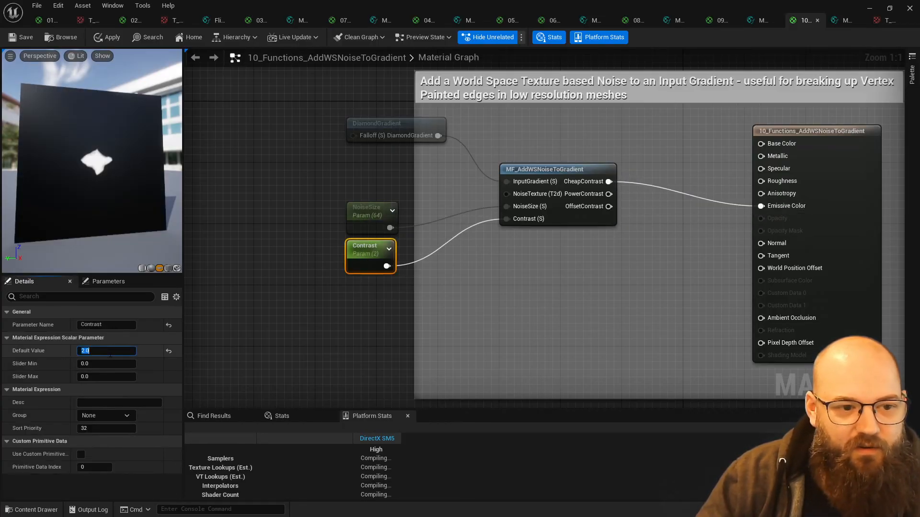
type("0")
key("Return")
type("1")
key("Return")
type(".5")
key("Return")
type(".1")
key("Return")
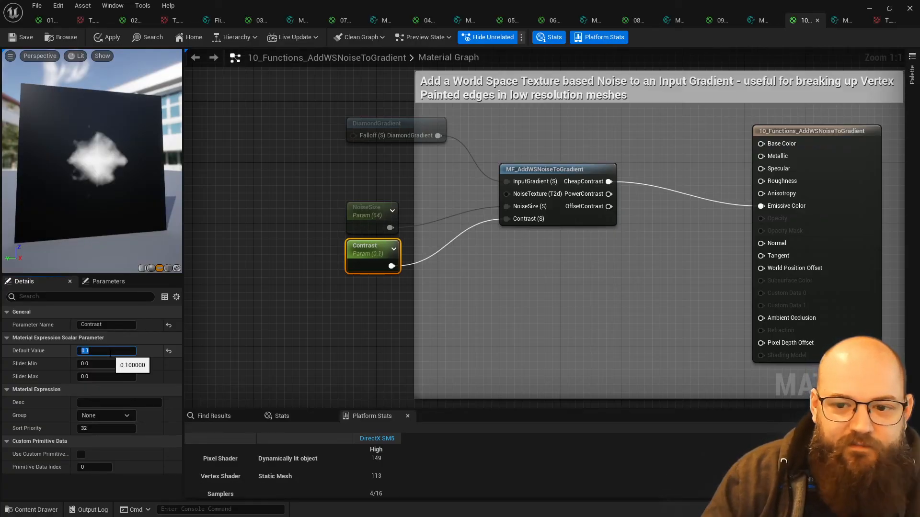
- Move the Emissive Color connection from CheapContrast to the PowerContrast output and set the Contrast default value to 1
left_click(640, 171)
left_click_drag(608, 182, 609, 194, "ctrl")
left_click(368, 250)
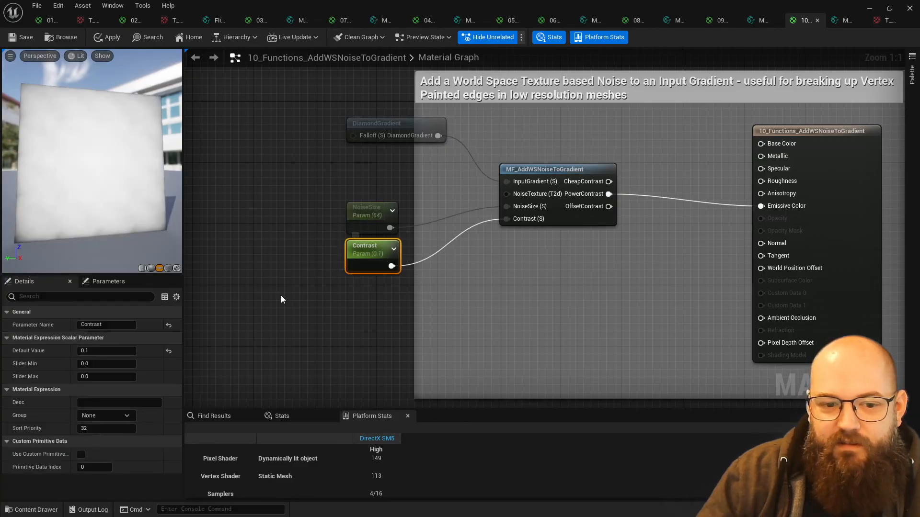
left_click(106, 351)
type("1")
key("Tab")
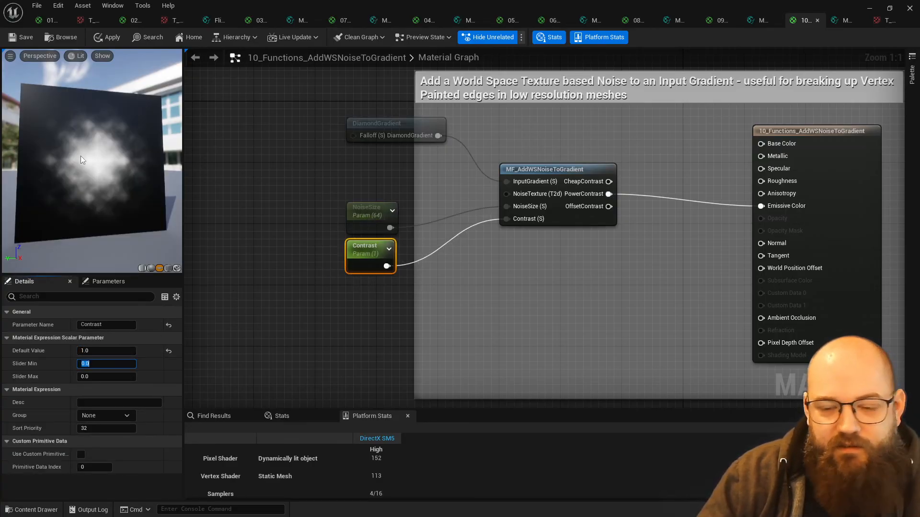
left_click(370, 210)
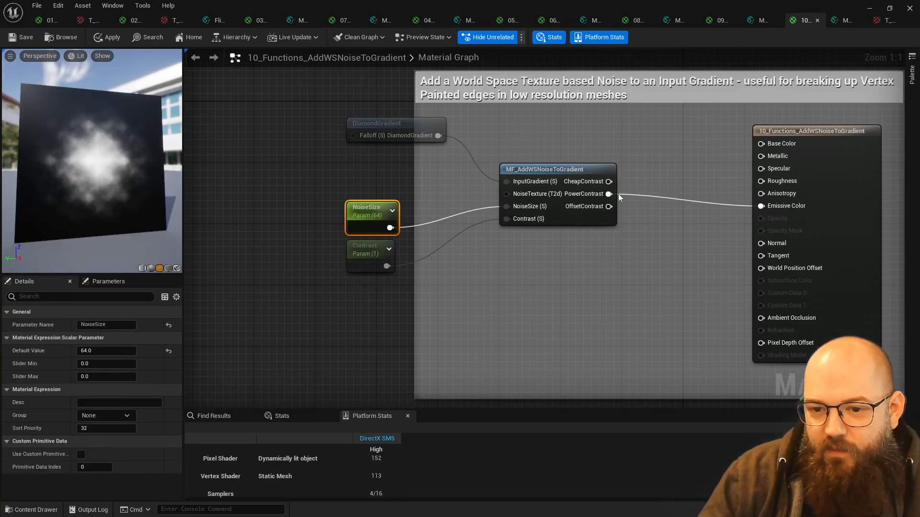
left_click(592, 289)
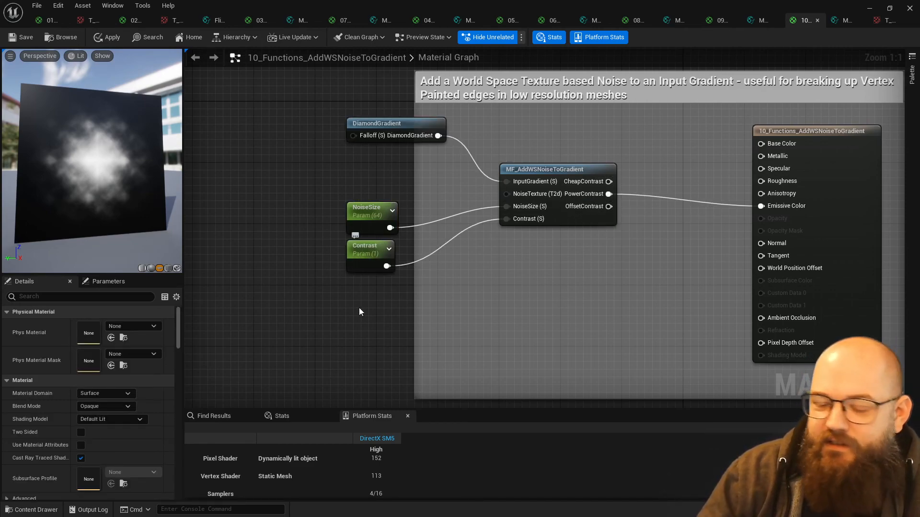
left_click_drag(109, 172, 171, 156)
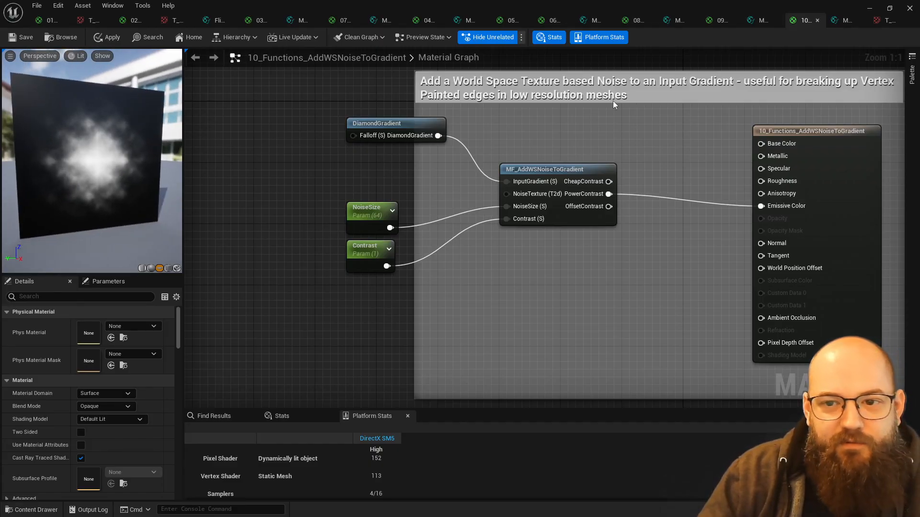
right_click_drag(650, 83, 578, 97)
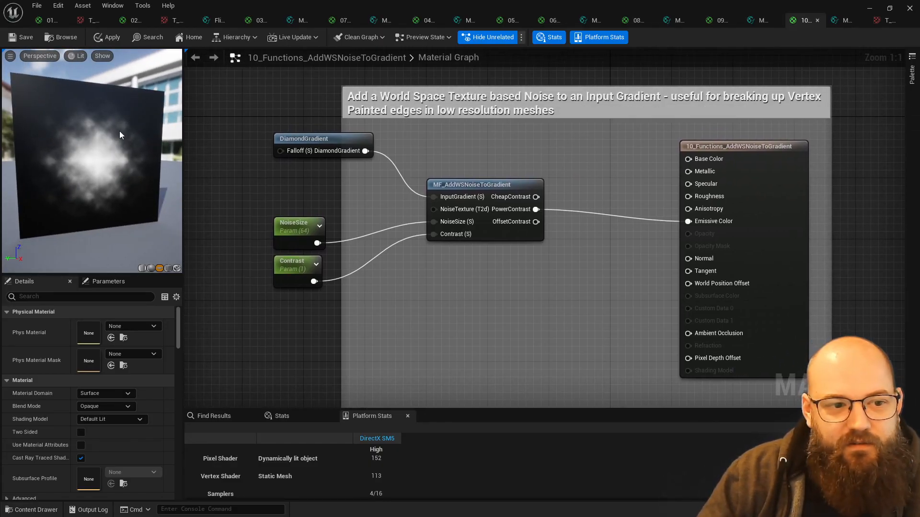
- Move the DiamondGradient node slightly down, closer to the NoiseSize parameter, and clear the selection
scroll(259, 172, "down", 1)
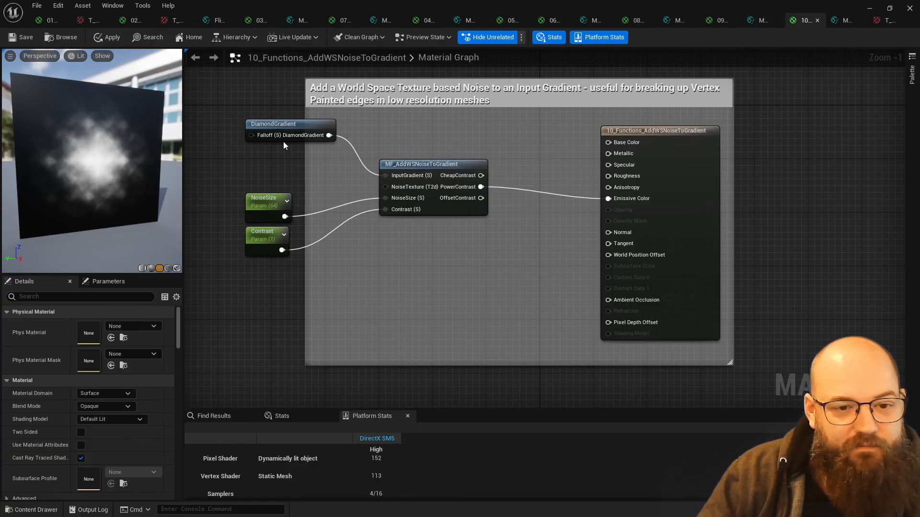
left_click_drag(283, 122, 283, 136)
left_click(279, 109)
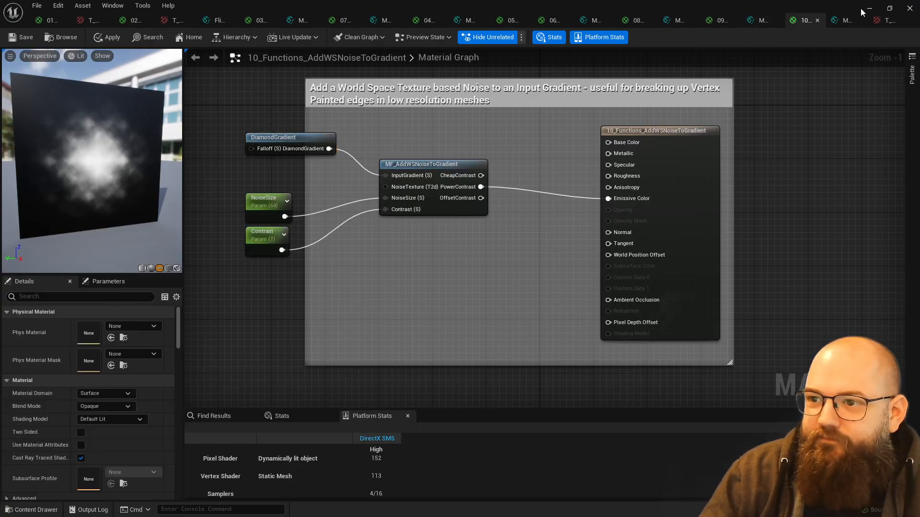